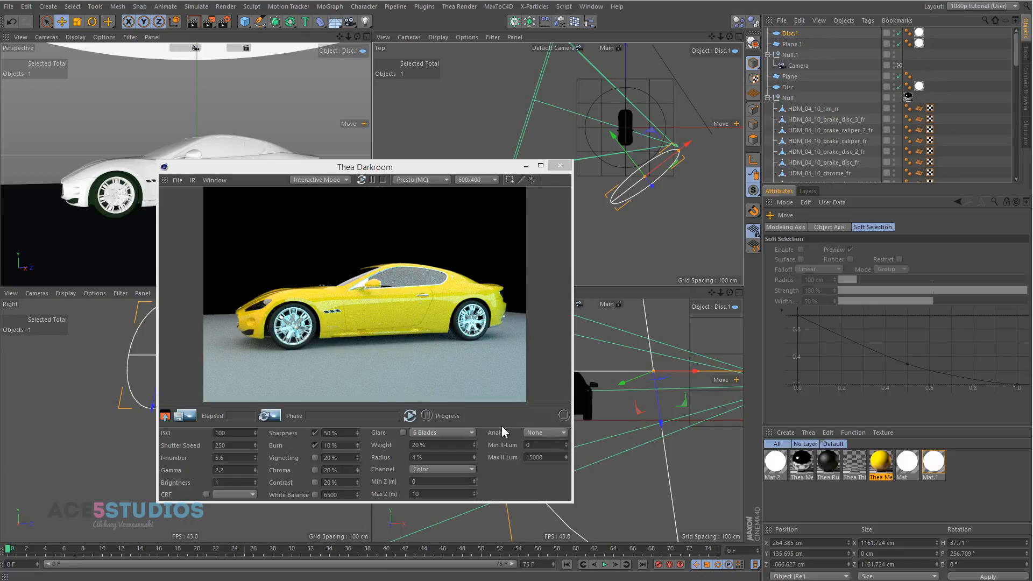
Run a brief interactive preview render of the car in the Thea Darkroom and stop it
left_click(363, 180)
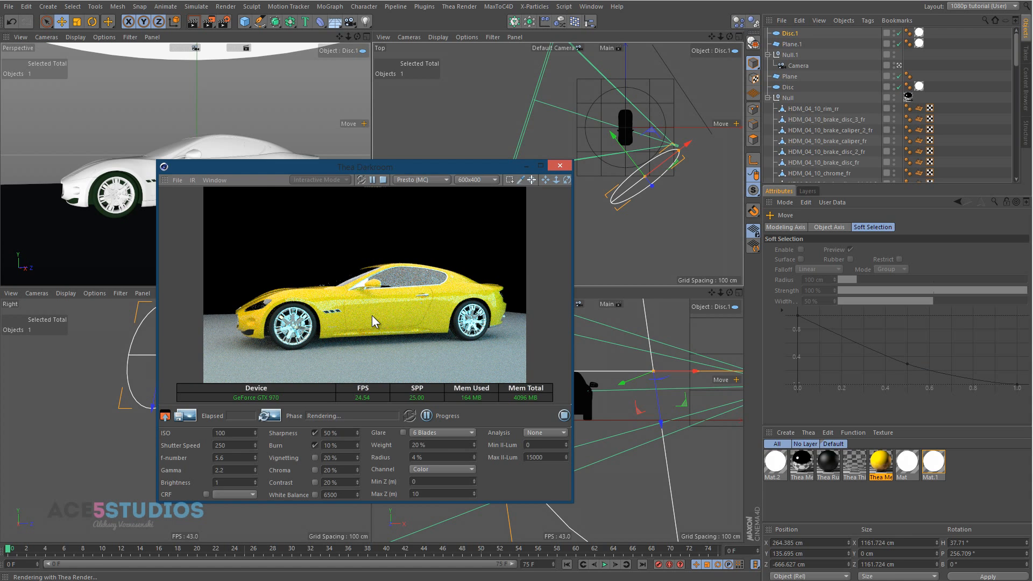
left_click(383, 180)
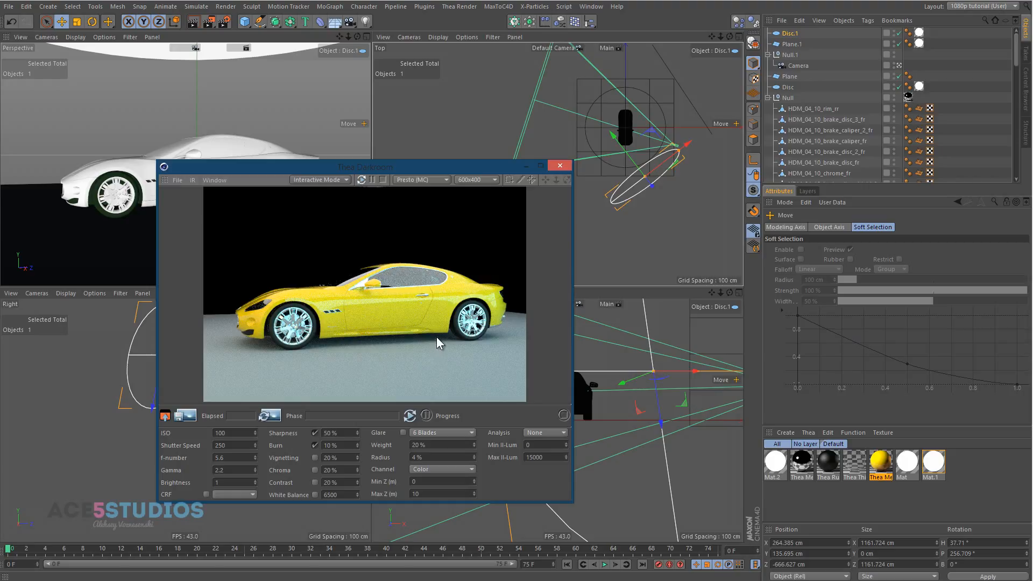
Switch the Thea Render mode to Production Mode in the render settings and place the settings window beside the Darkroom
key("ctrl+b")
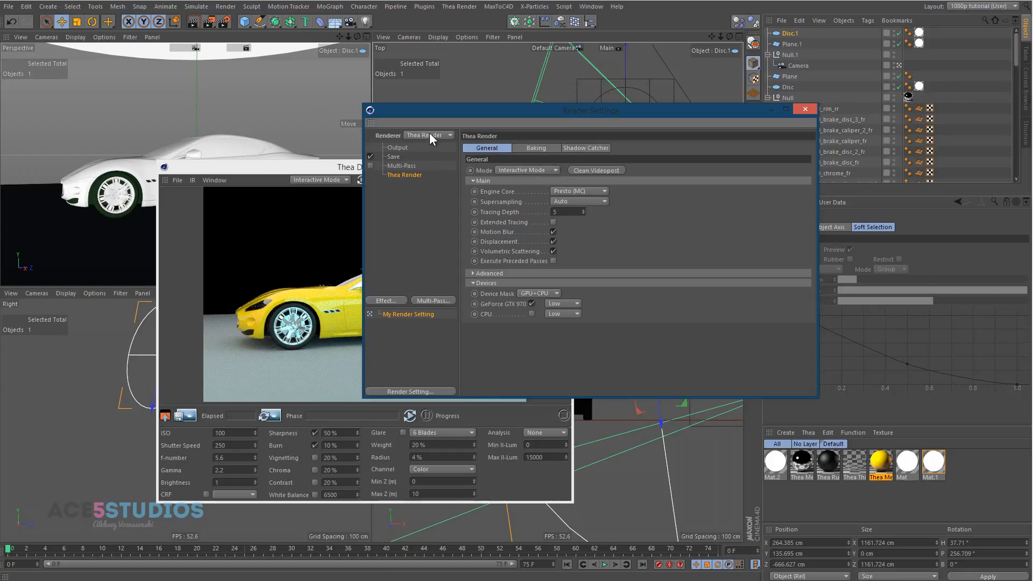
left_click(555, 171)
left_click(541, 189)
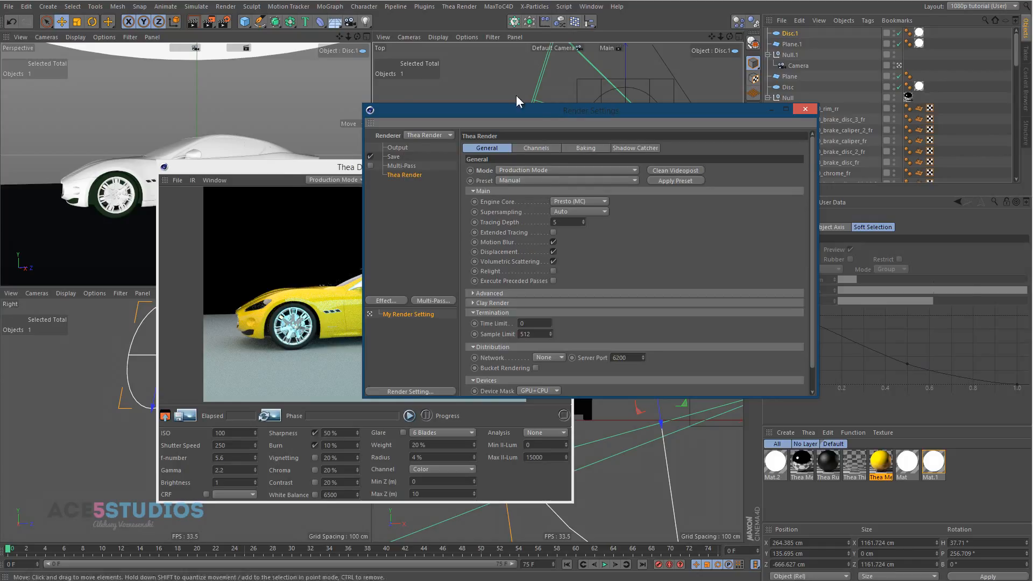
left_click_drag(532, 108, 699, 104)
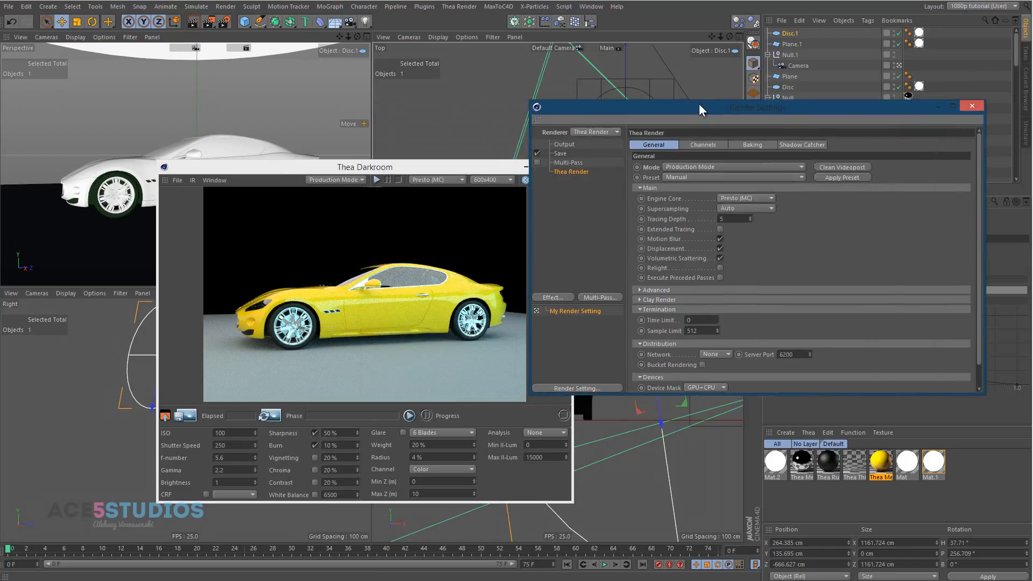
Test-render the car in the Darkroom in Production Mode with the 512 sample limit, and stop the render
left_click(694, 320)
left_click(702, 332)
left_click_drag(466, 167, 412, 149)
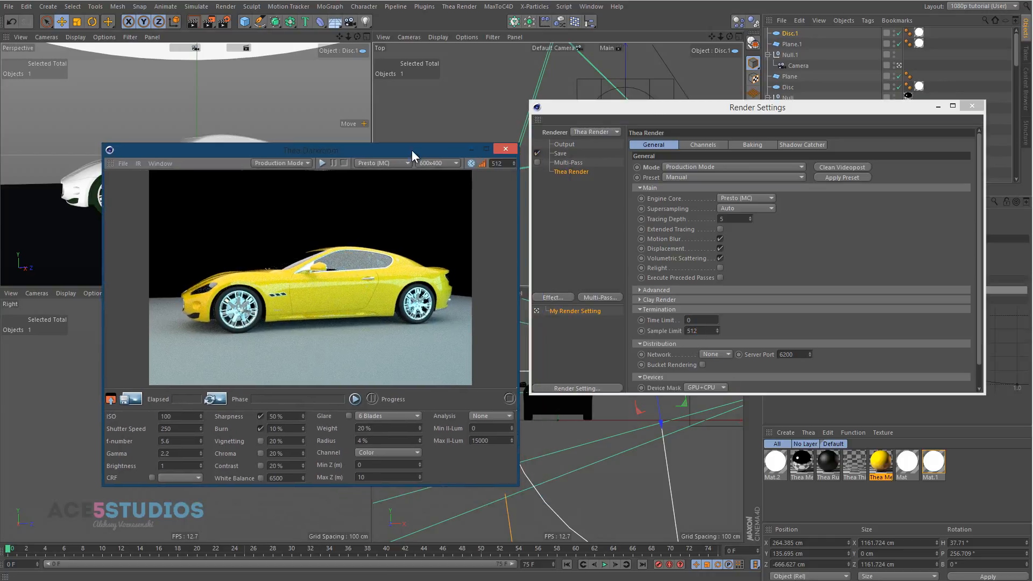
left_click(701, 332)
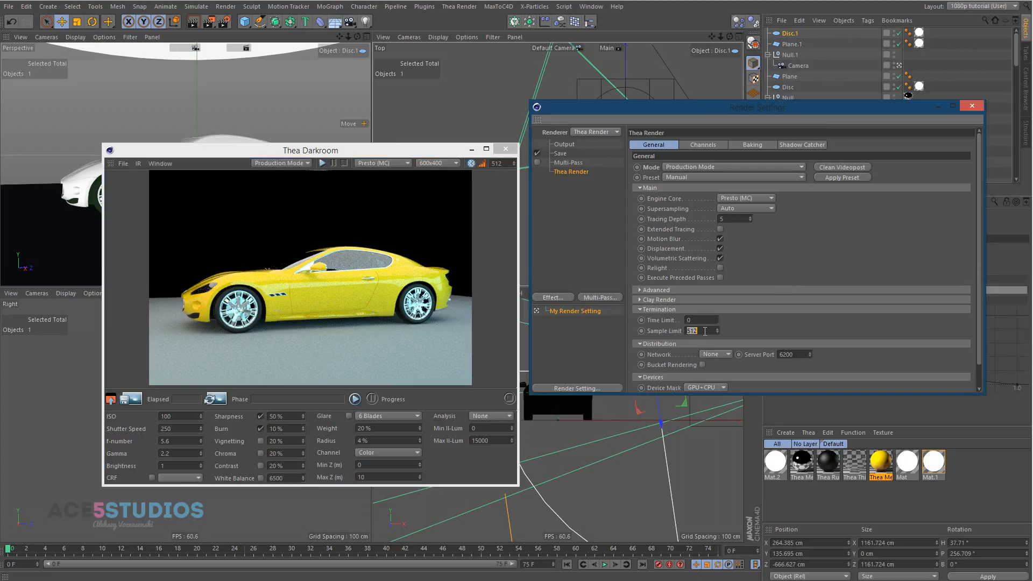
left_click(705, 331)
left_click(500, 163)
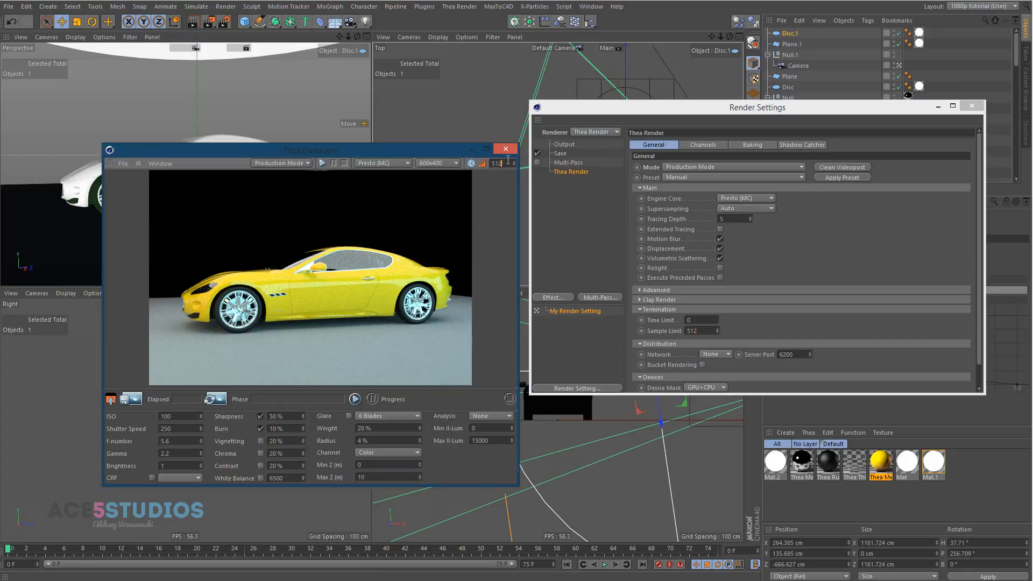
left_click(322, 163)
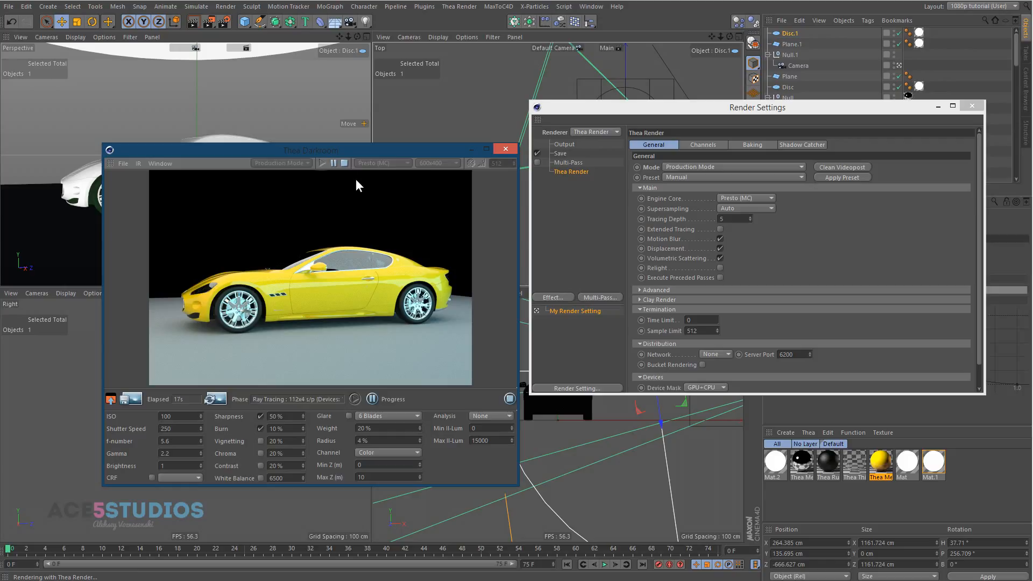
left_click(344, 163)
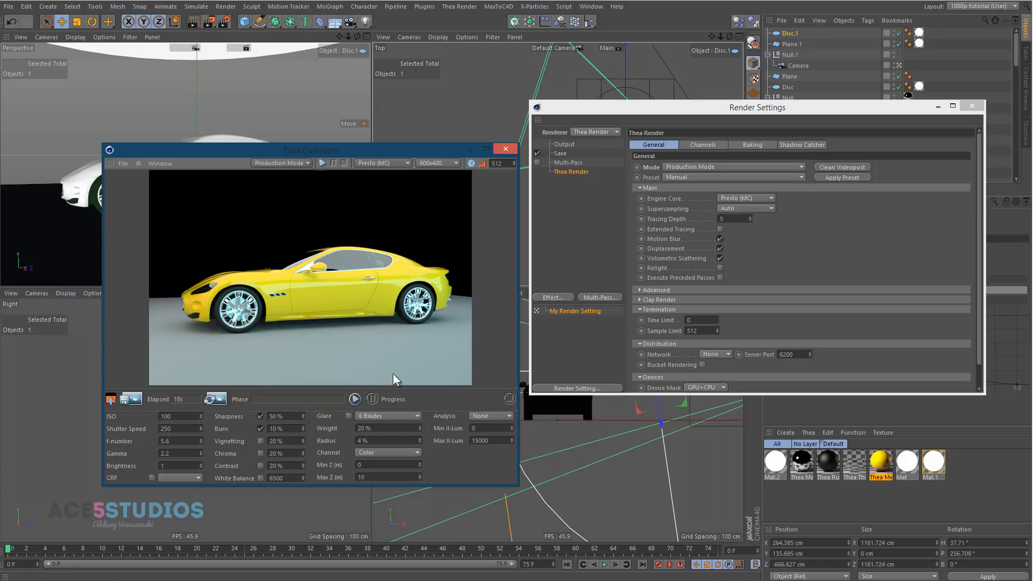
Set the production render's sample limit to 100
double_click(712, 330)
type("100")
key("Return")
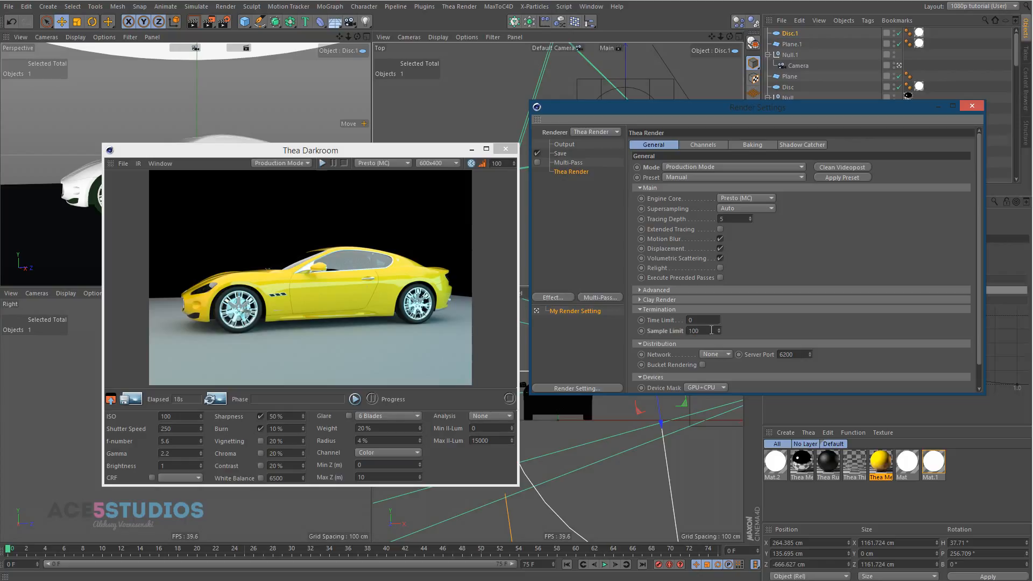
Set the output frame range to All Frames in the render settings
left_click(561, 153)
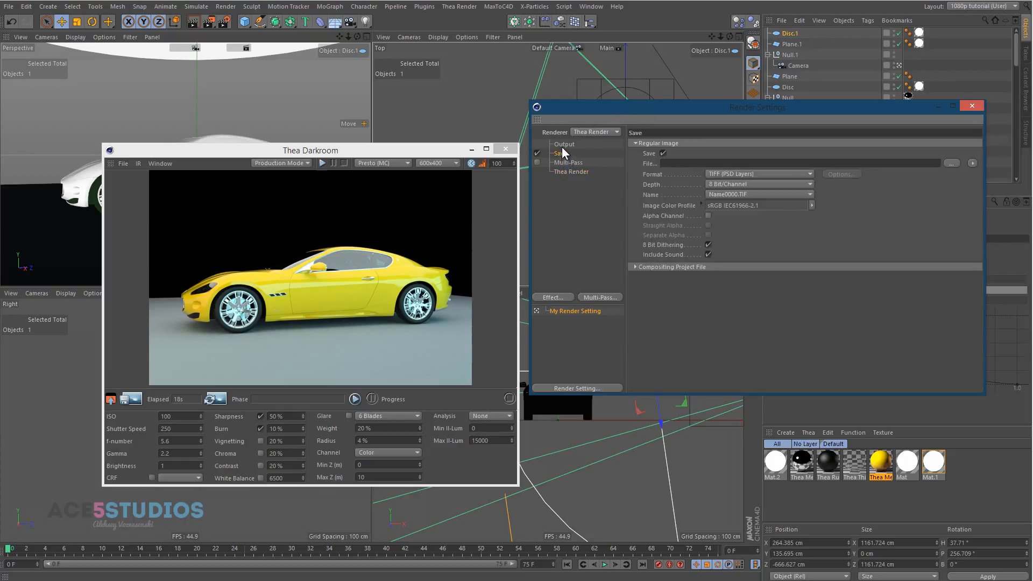
left_click(563, 146)
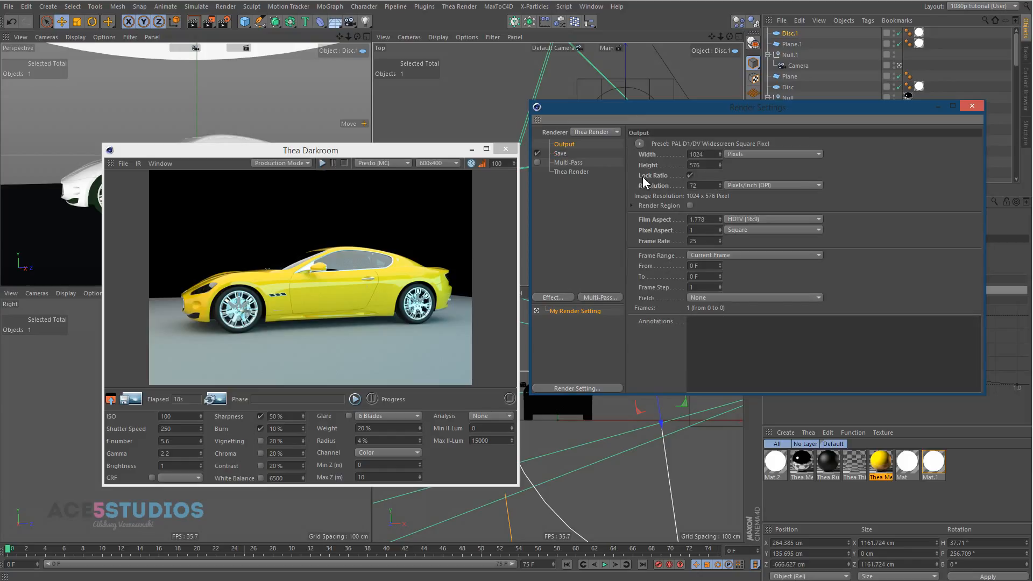
left_click(702, 275)
left_click(718, 254)
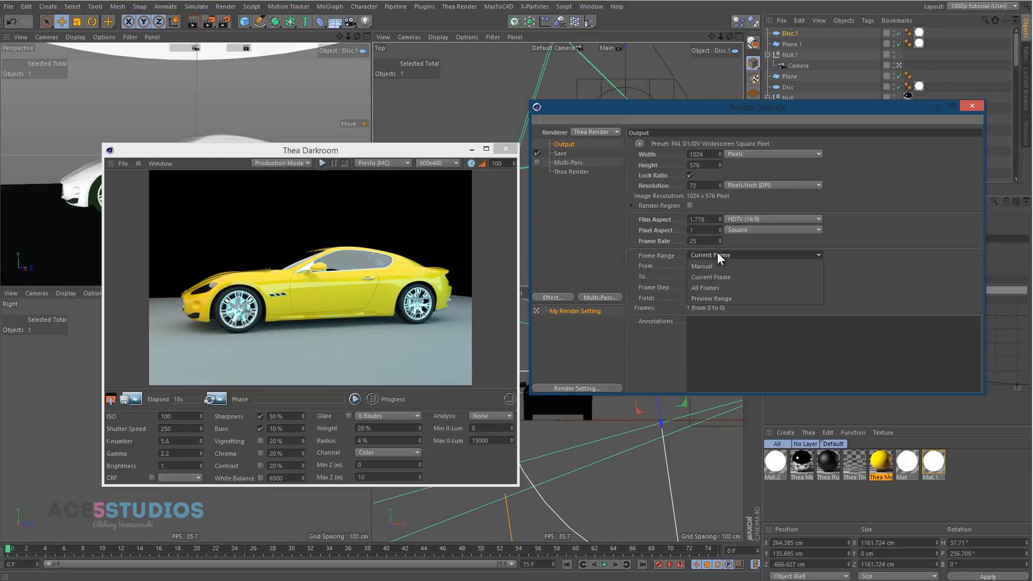
left_click(726, 285)
left_click(562, 153)
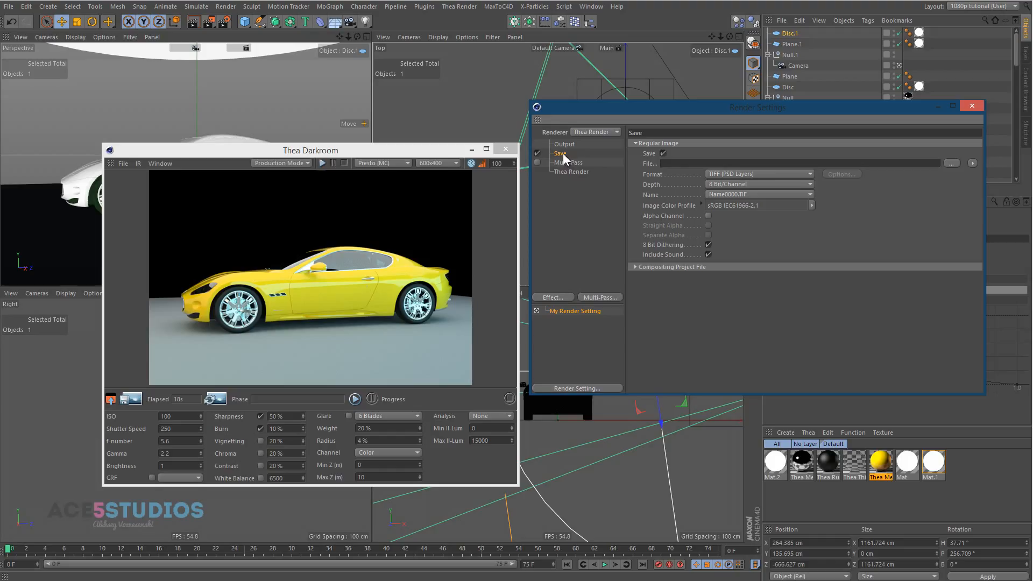
left_click(565, 145)
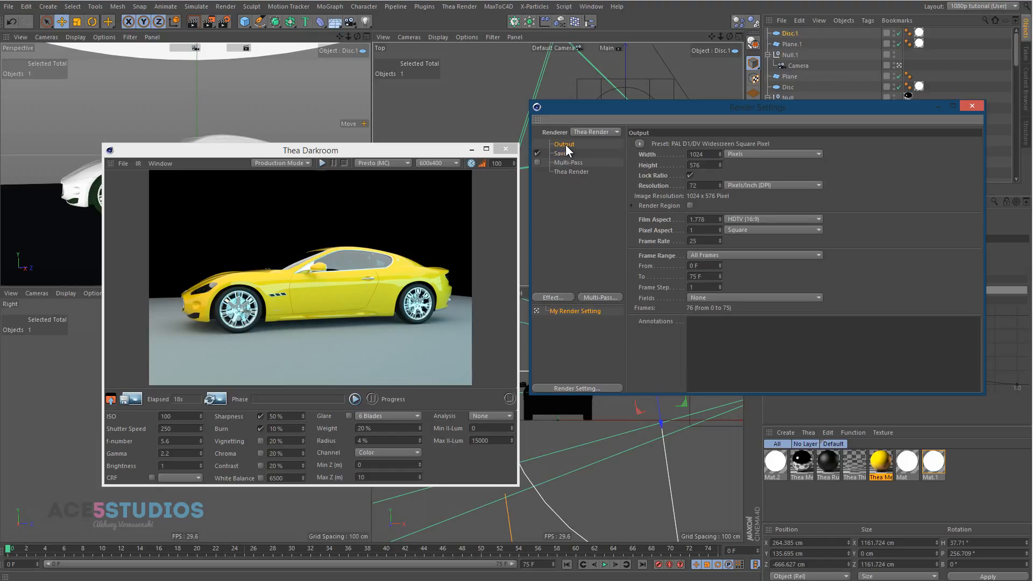
left_click_drag(795, 108, 533, 77)
left_click(24, 7)
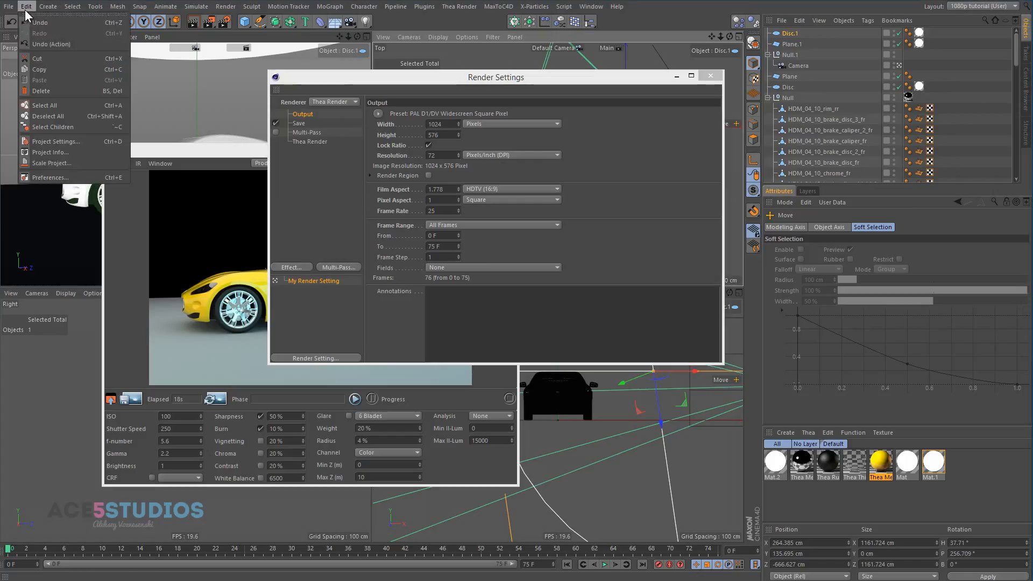
left_click(79, 178)
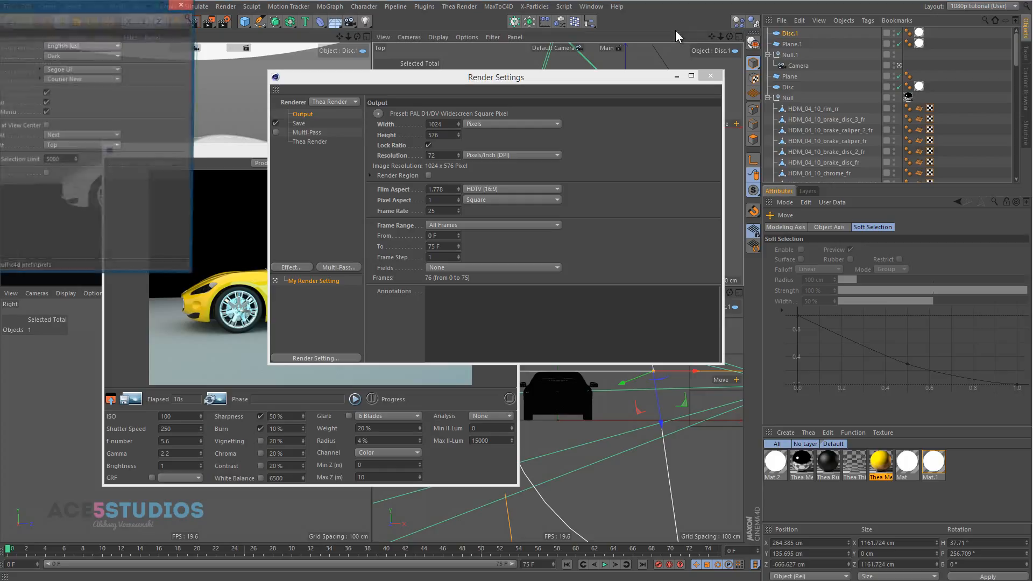
left_click(183, 5)
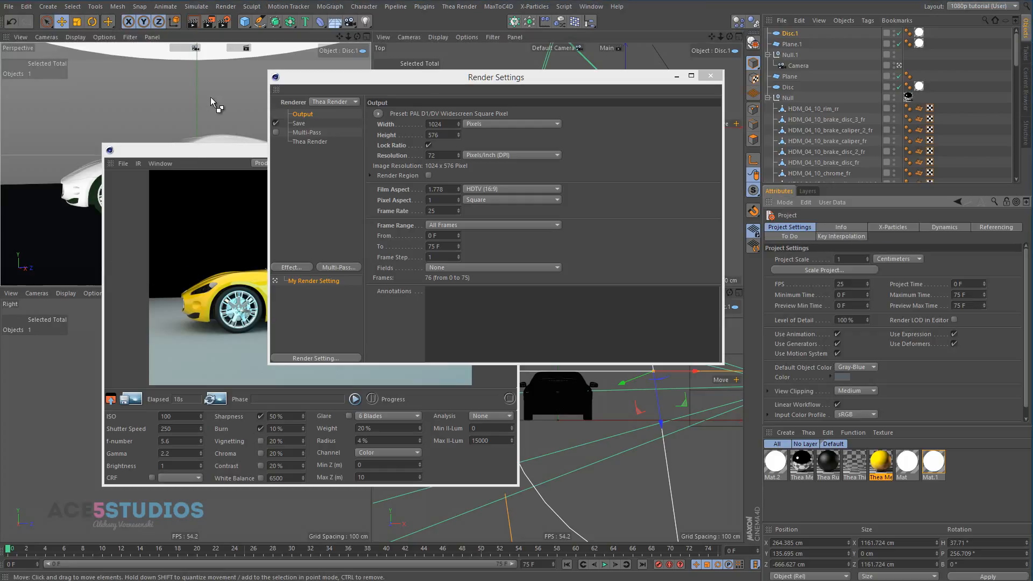
Turn off Linear Workflow in the project settings
left_click(28, 7)
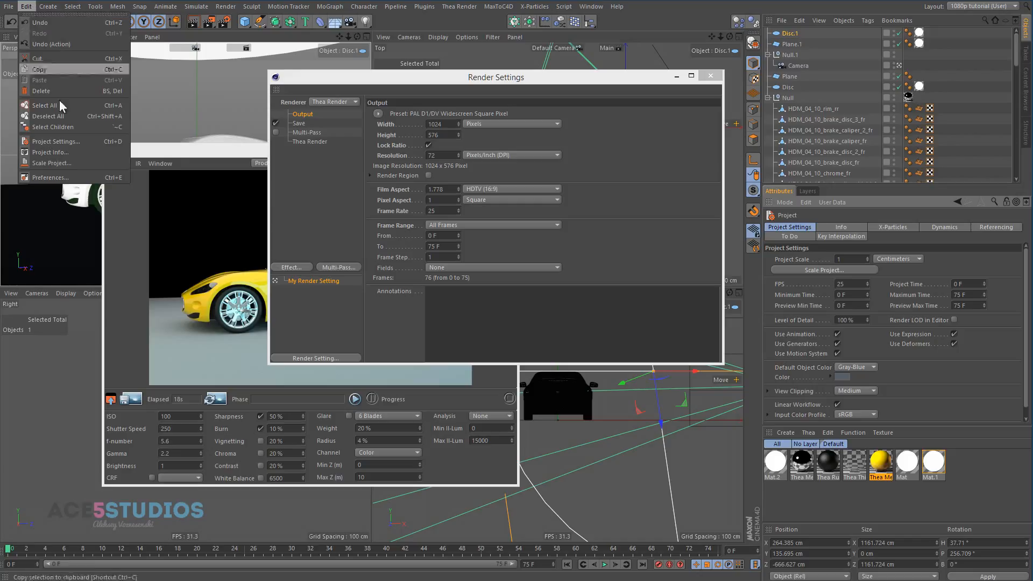
left_click(92, 141)
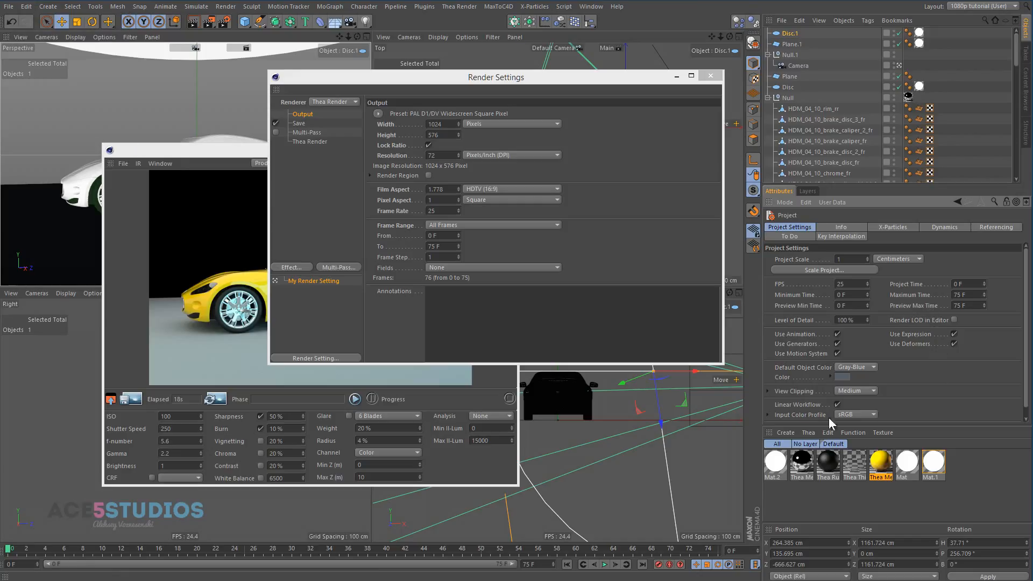
left_click(838, 404)
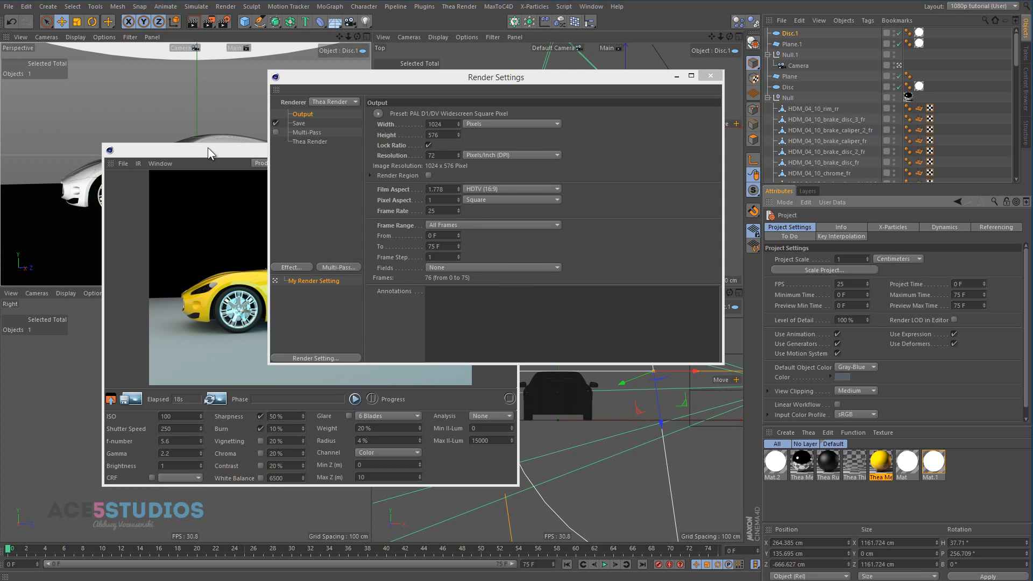
Start rendering the animation to the Picture Viewer without saving, then stop the render and close the viewer
left_click_drag(208, 152, 184, 163)
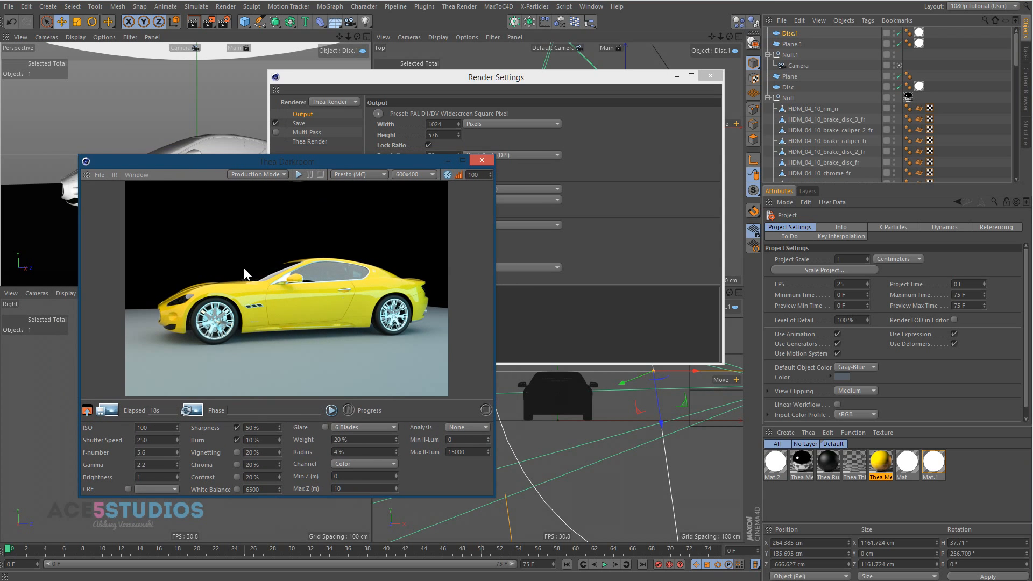
left_click(209, 21)
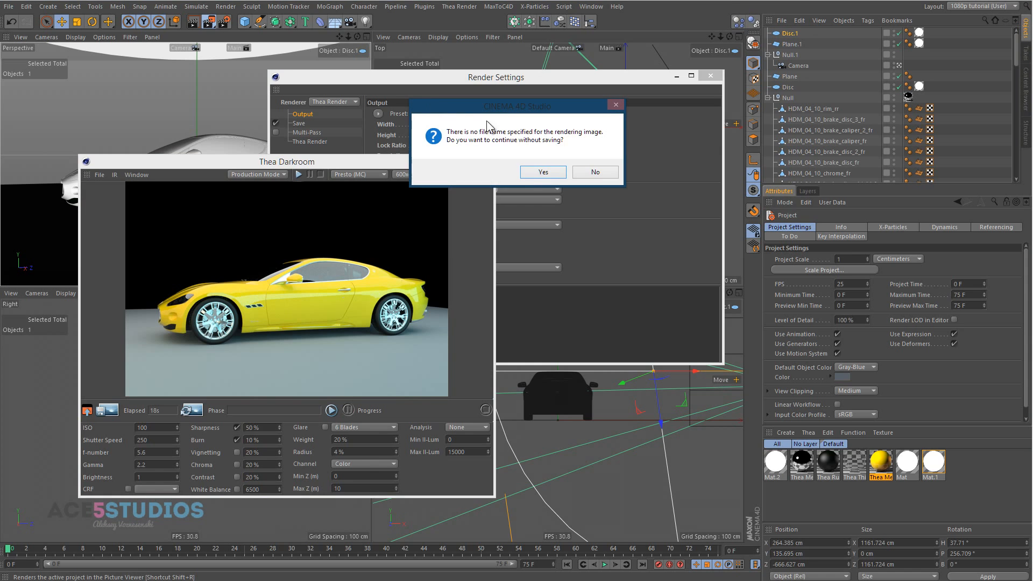
left_click(551, 170)
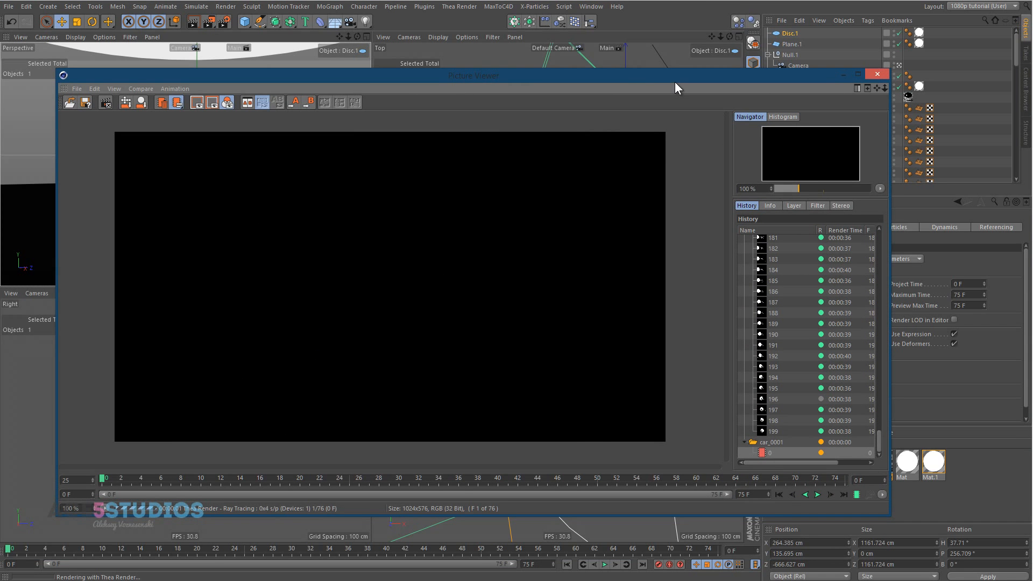
left_click(529, 173)
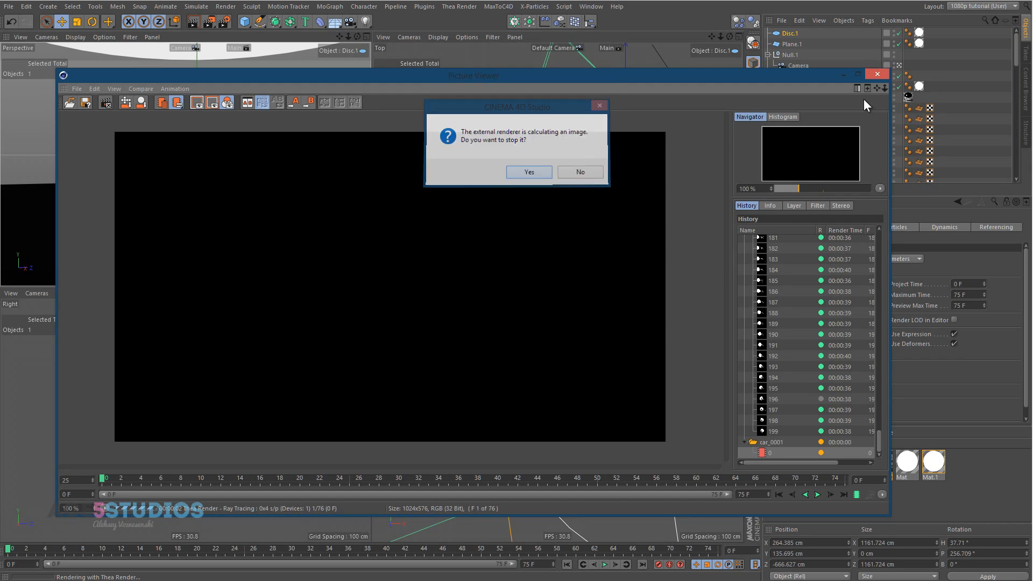
left_click(877, 74)
Set the output width to 800 pixels with the aspect ratio locked
left_click(311, 117)
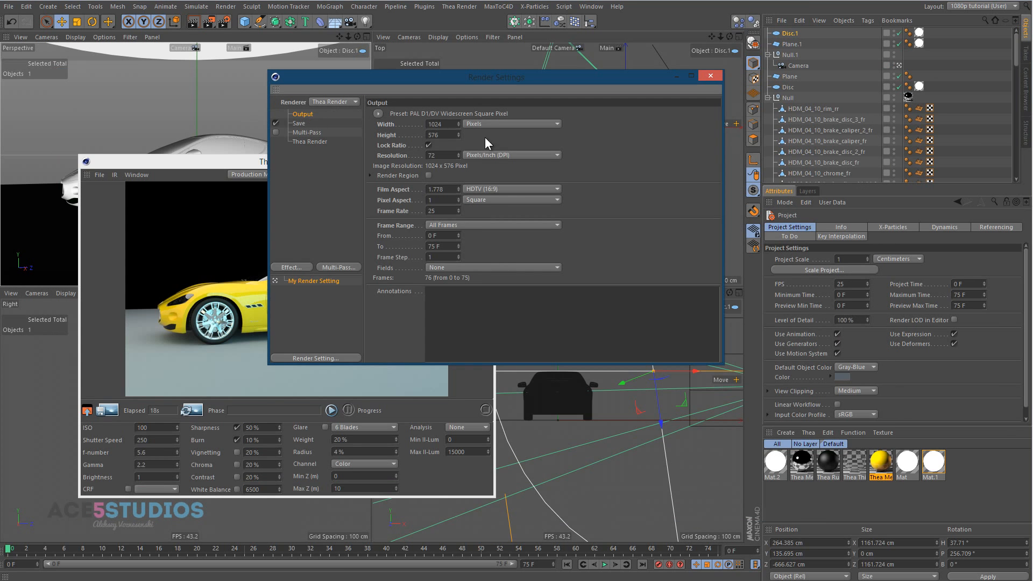
double_click(442, 124)
type("800")
key("Return")
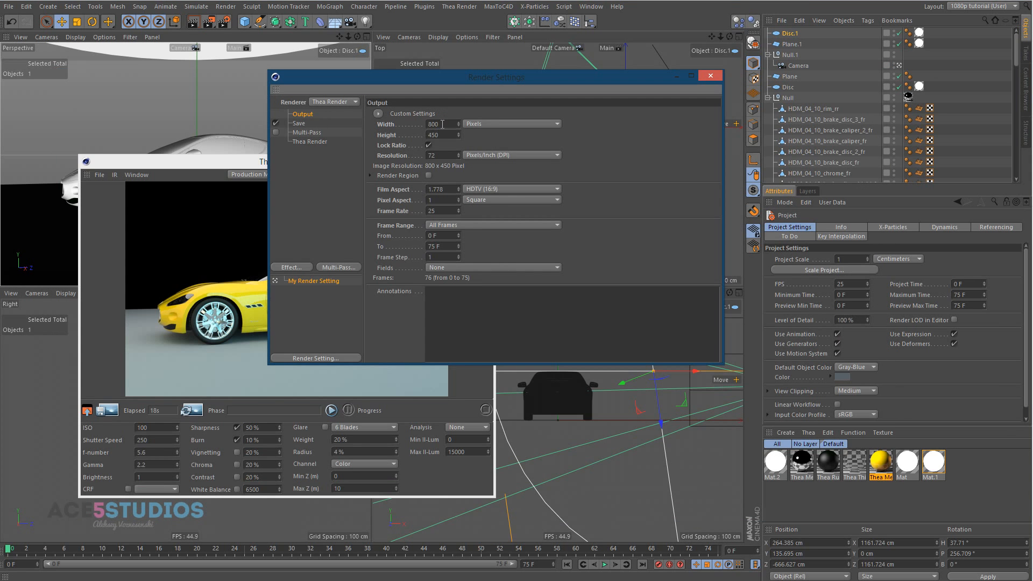
Test-render at the reduced 800-pixel width in the Picture Viewer without saving, widen the history list, then stop and close it
left_click(209, 21)
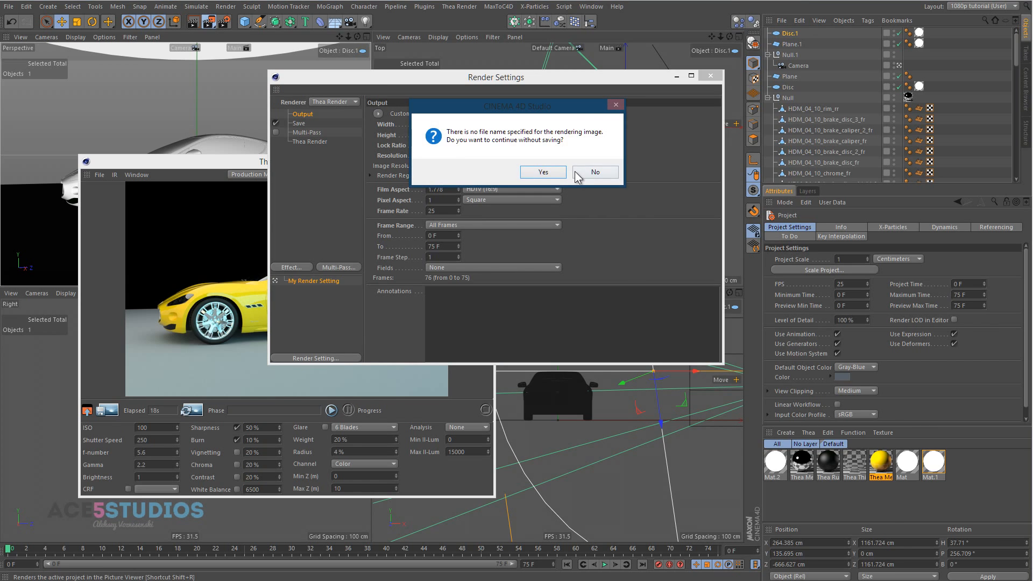
left_click(559, 171)
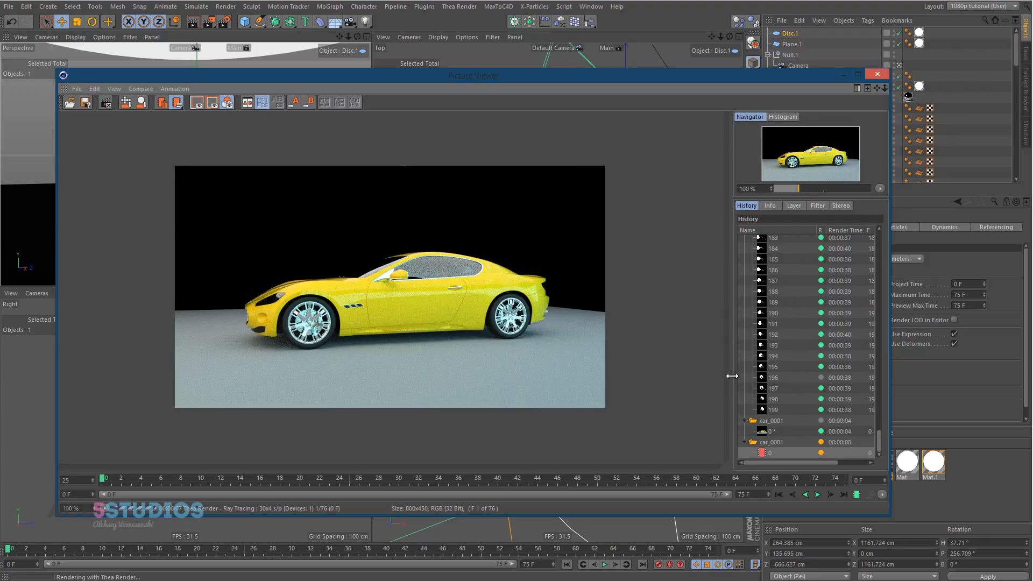
left_click_drag(733, 375, 676, 370)
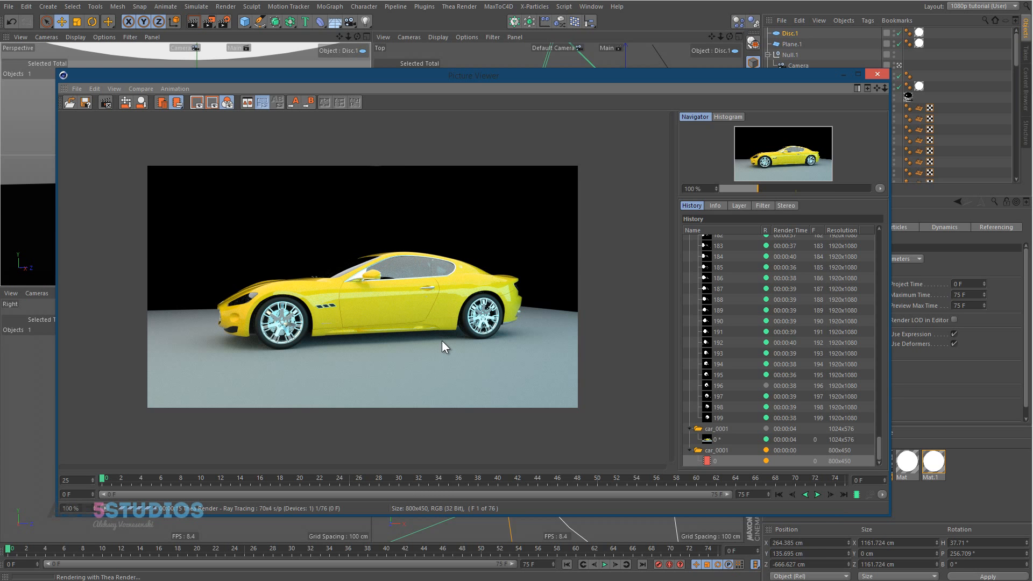
key("Escape")
left_click(541, 173)
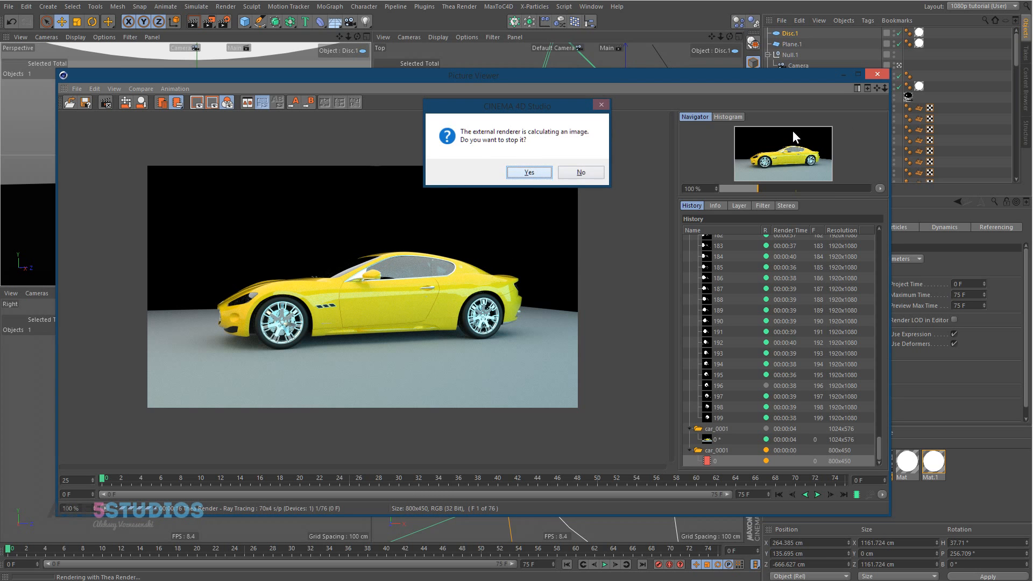
left_click(877, 75)
Set the sample limit to 25 in the Thea Render termination settings
key("ctrl+b")
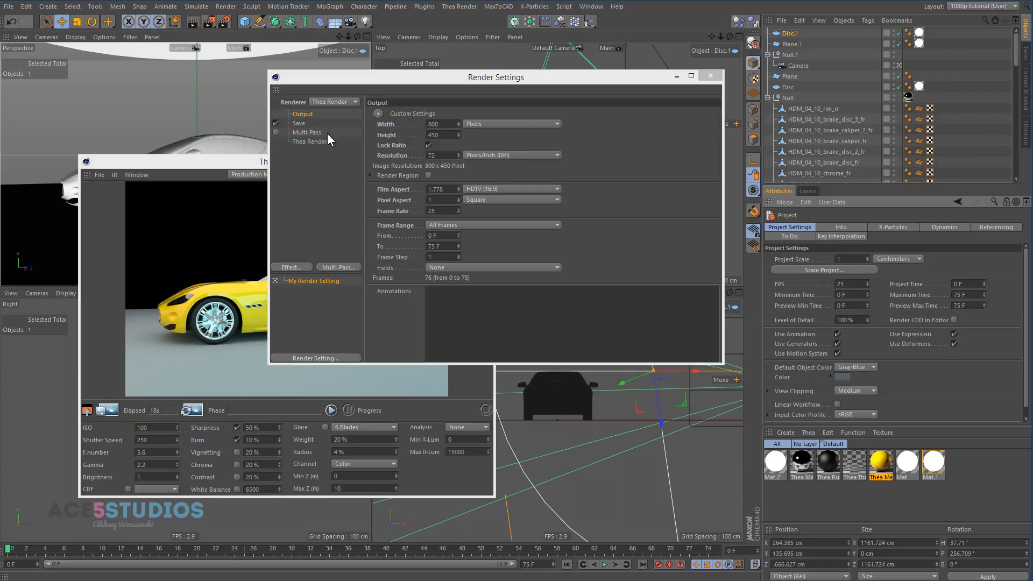
left_click(311, 141)
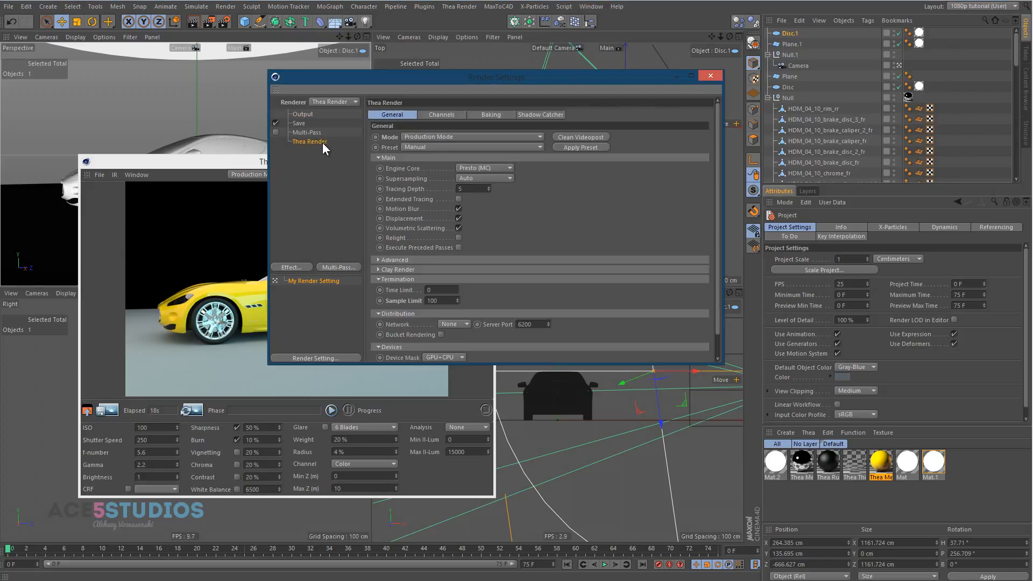
double_click(441, 301)
type("25")
left_click(436, 291)
key("Return")
Render the animation to the Picture Viewer without saving and scrub through the rendered frames to compare them
left_click(209, 22)
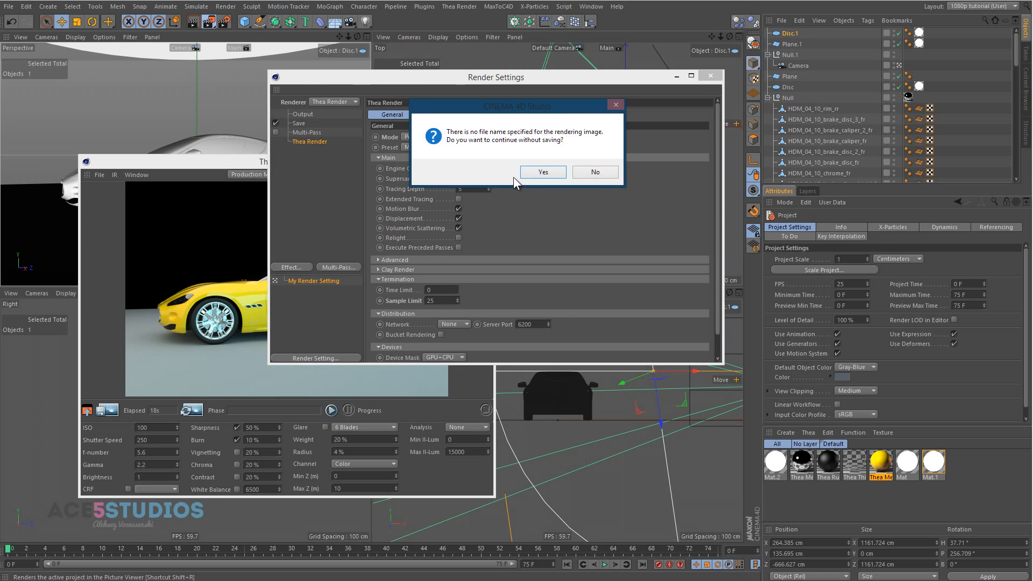
left_click(539, 172)
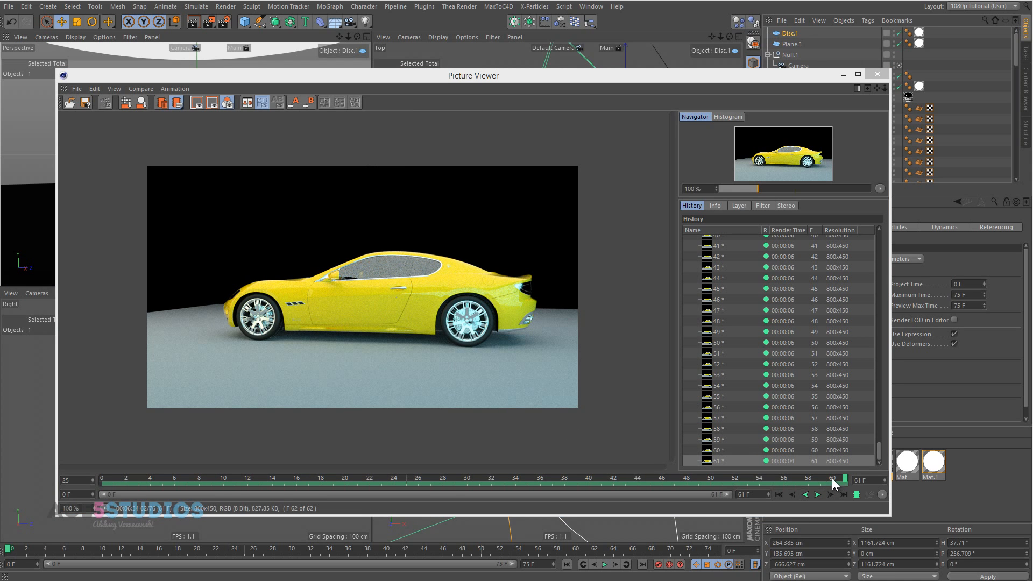
mouse_move(843, 479)
left_mouse_down()
mouse_move(166, 484)
mouse_move(906, 483)
left_mouse_up()
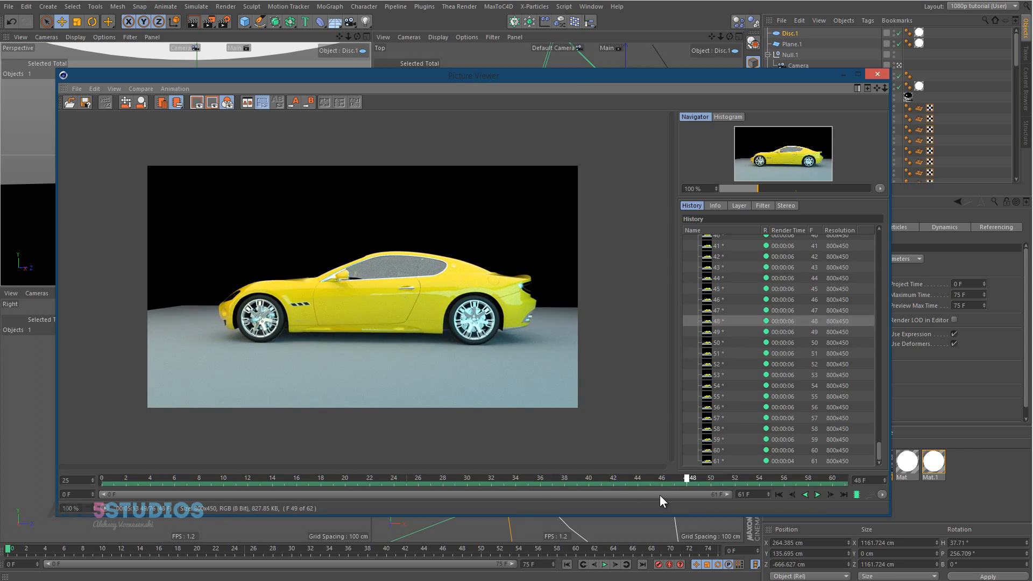
left_click(790, 312)
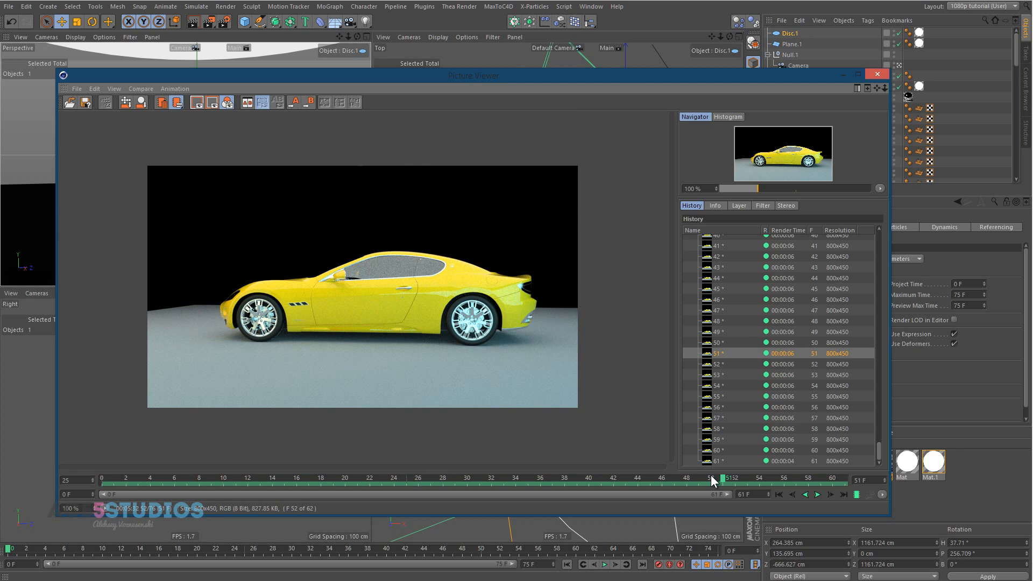
left_click_drag(717, 478, 753, 477)
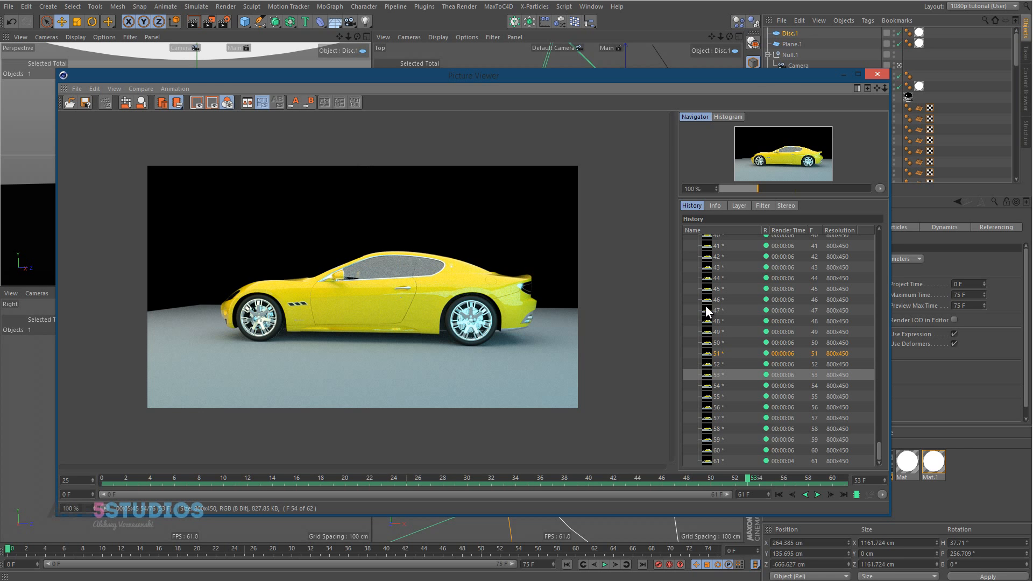
Close the Picture Viewer and the Render Settings window, and clear the material selection
left_click(878, 75)
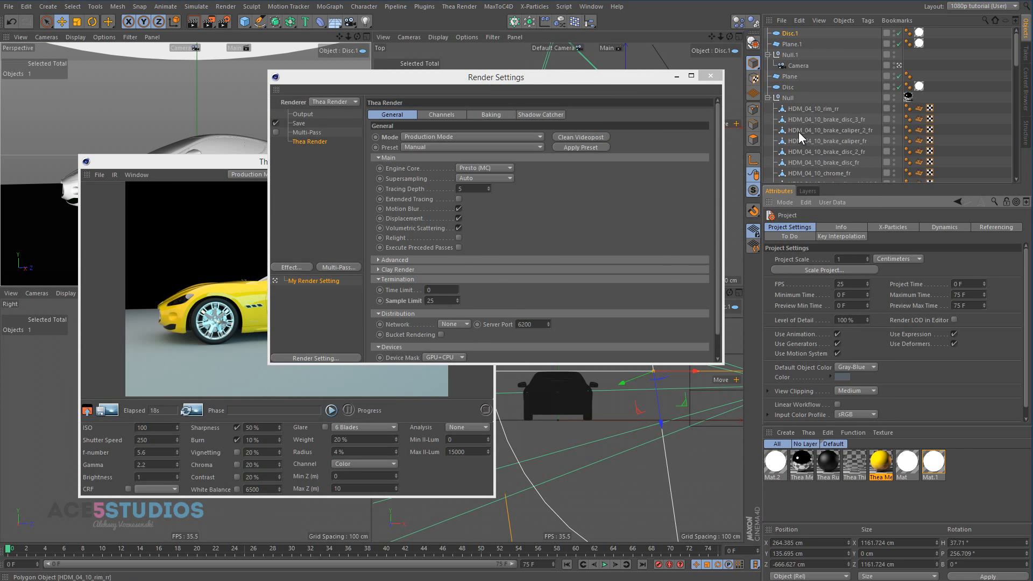
left_click(718, 78)
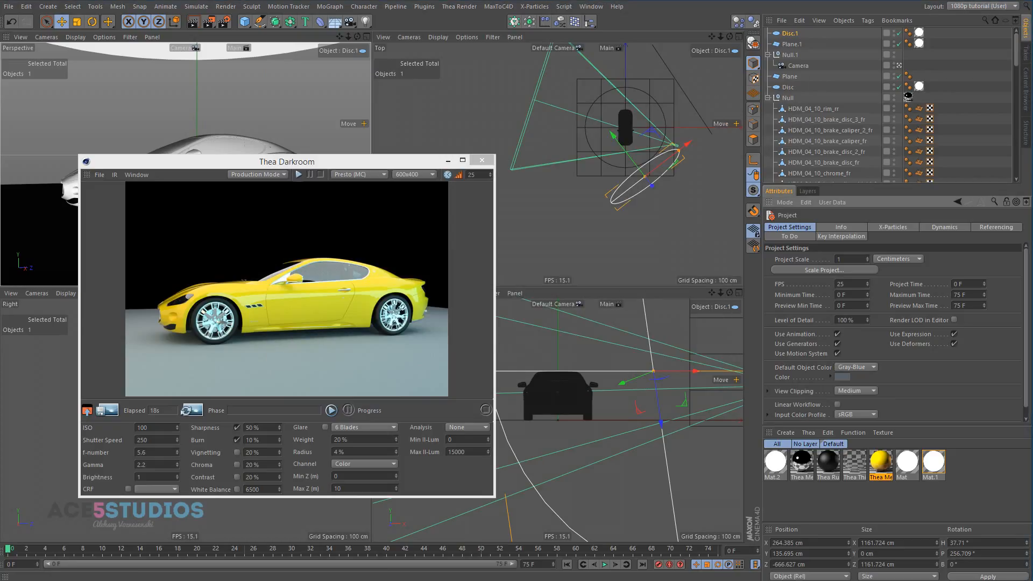
left_click(898, 487)
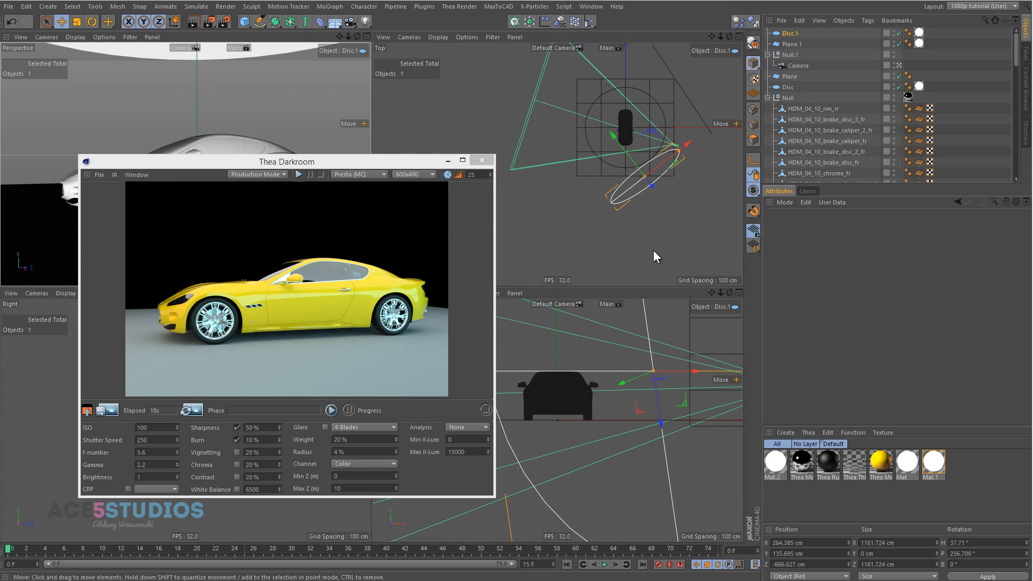